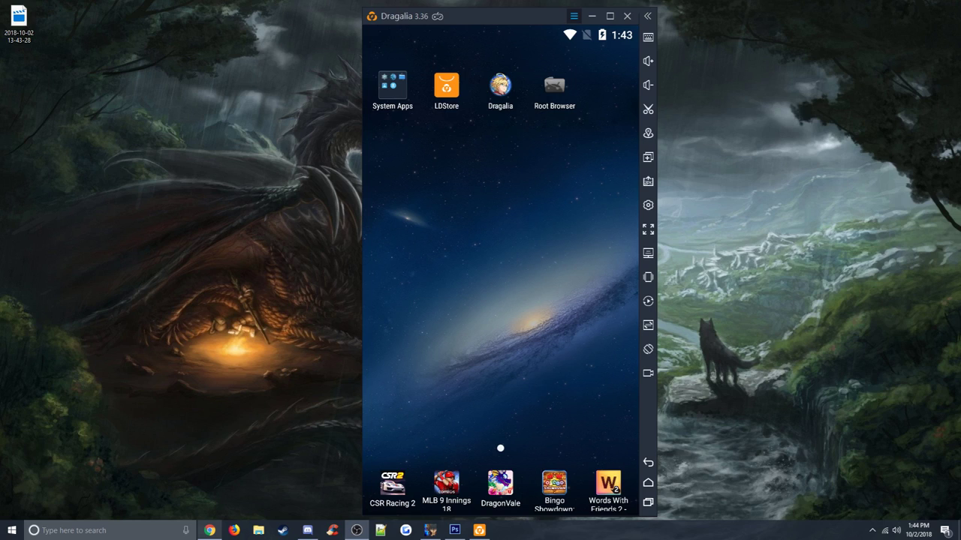
# Look over the emulator's resolution and RAM settings, then close settings without saving
pyautogui.click(573, 16)
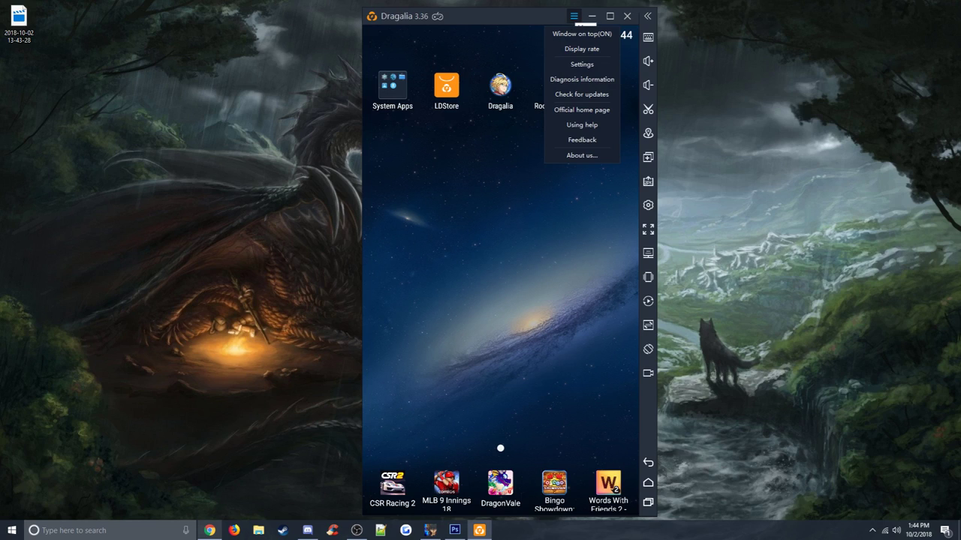
pyautogui.click(582, 64)
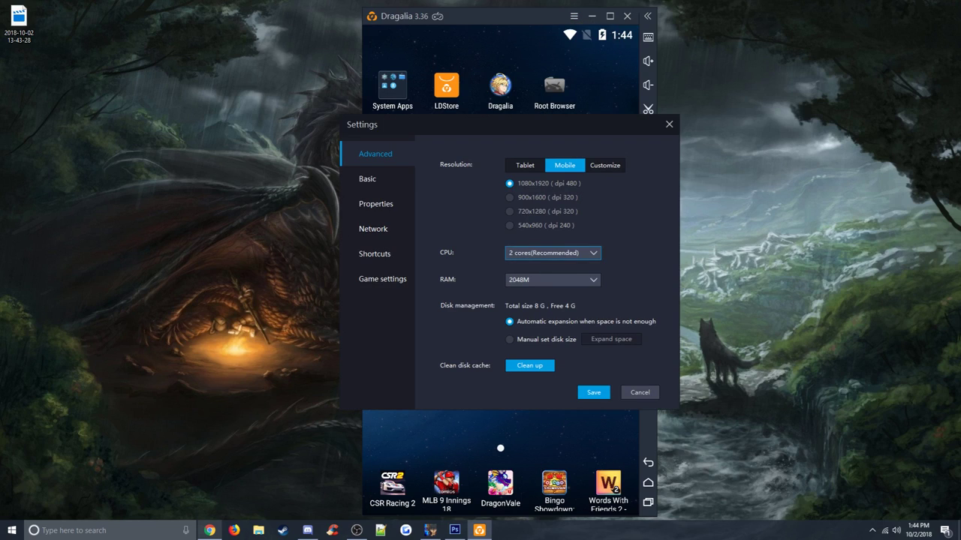
pyautogui.click(525, 166)
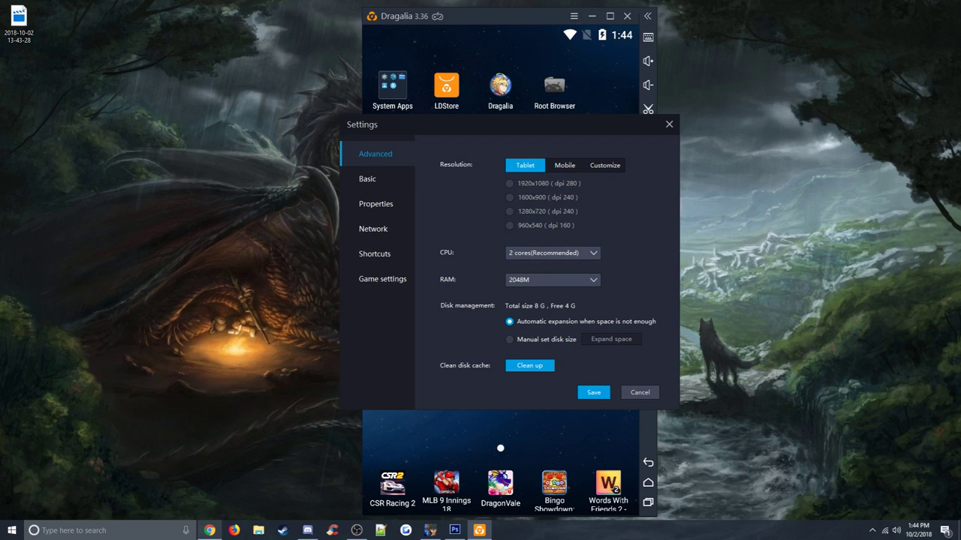
pyautogui.click(564, 165)
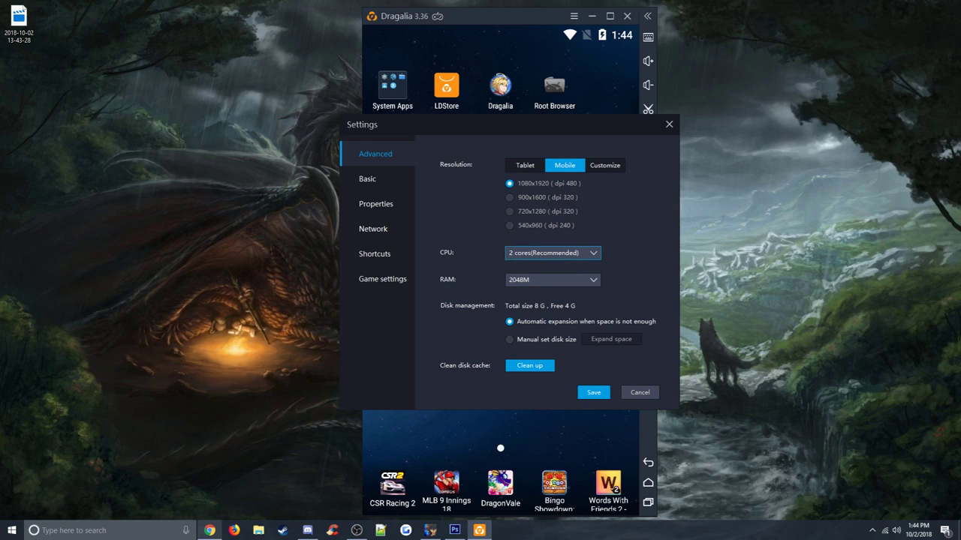
pyautogui.click(552, 280)
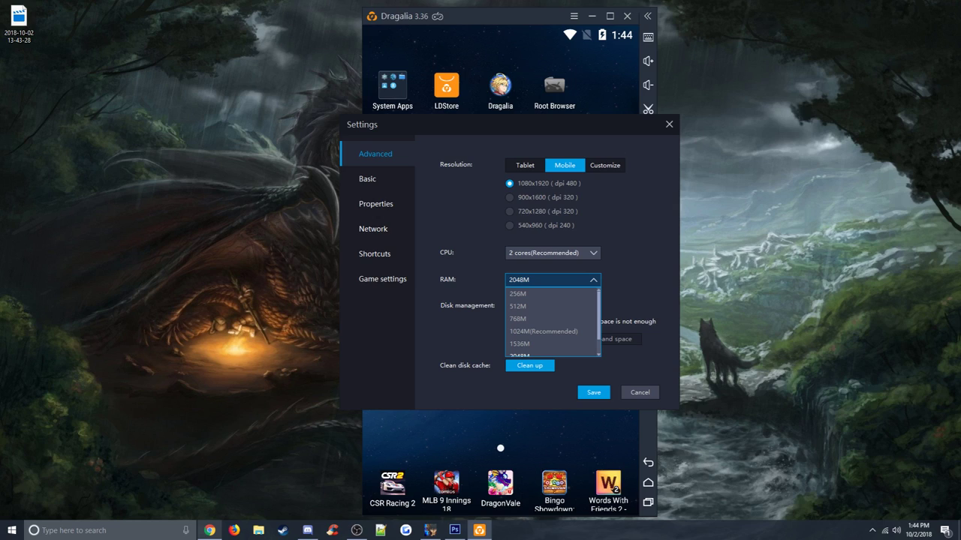
pyautogui.press('Escape')
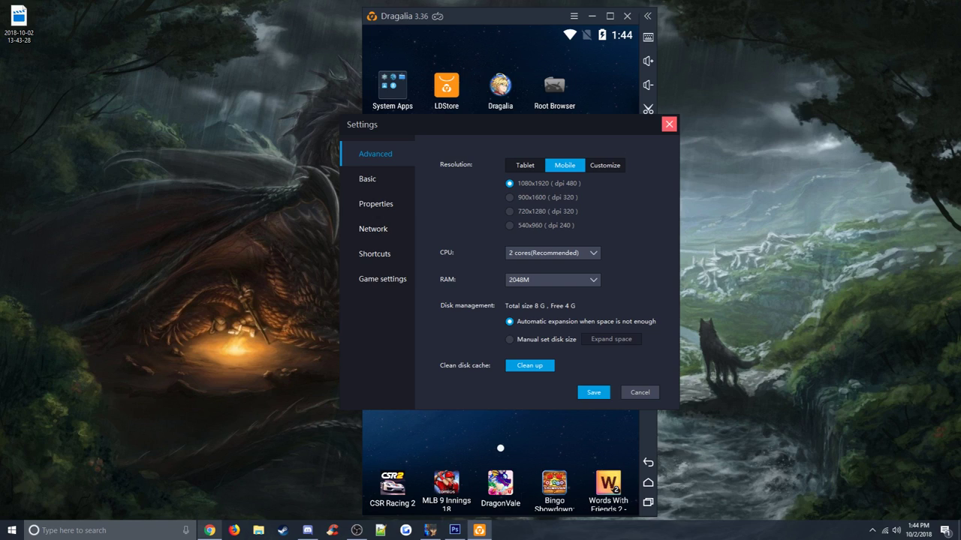
pyautogui.click(669, 124)
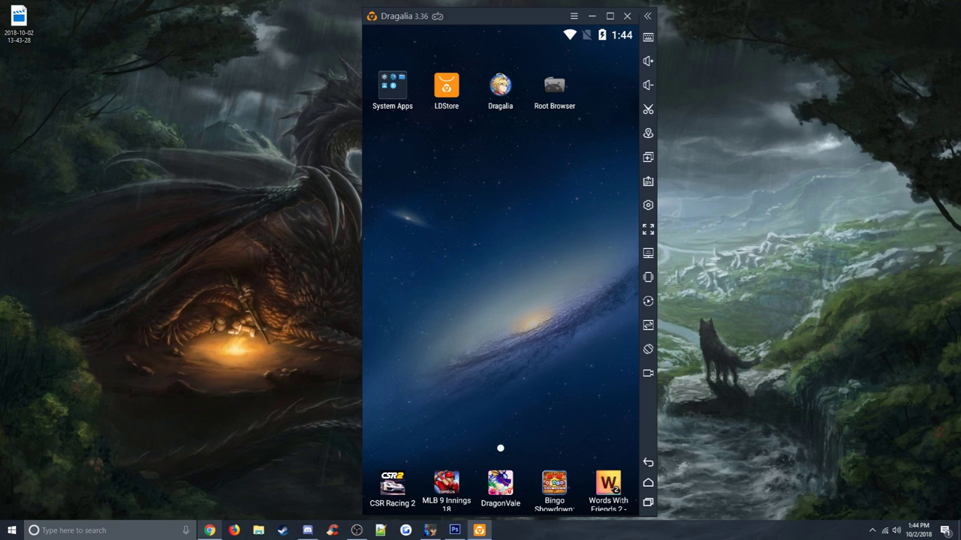
# Launch Google Play from the System Apps folder
pyautogui.click(391, 85)
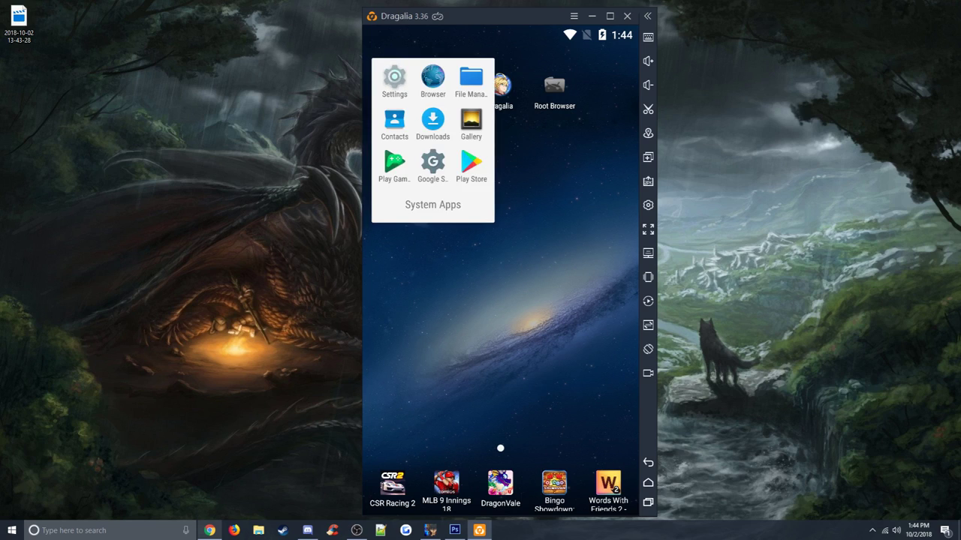
pyautogui.click(395, 80)
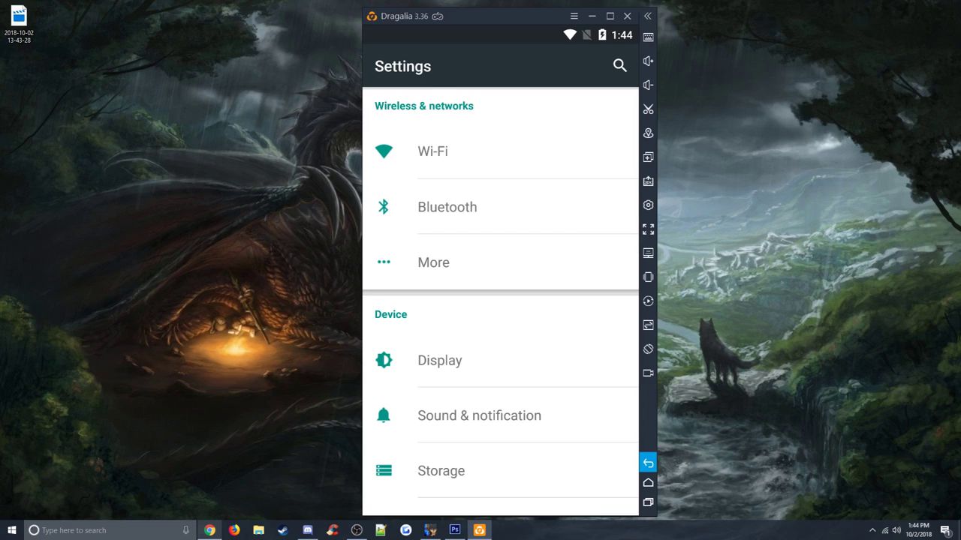
pyautogui.click(648, 463)
pyautogui.click(392, 84)
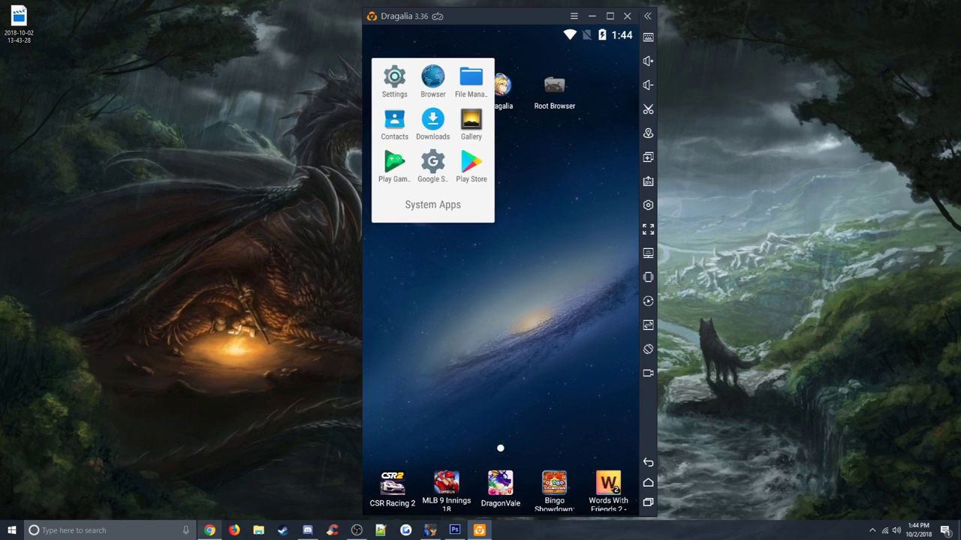
pyautogui.click(472, 163)
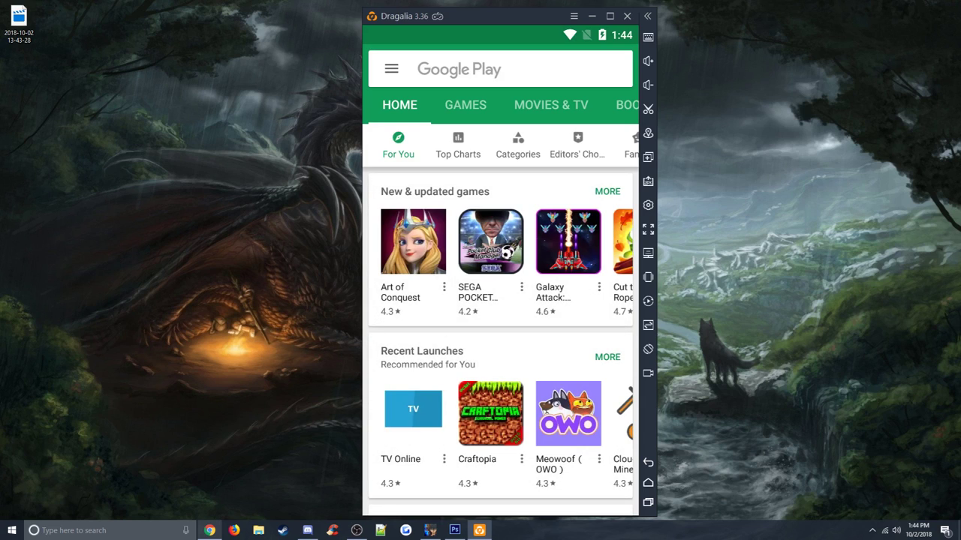
# Search Google Play for 'rotation control' and open the Rotation Control store page
pyautogui.click(459, 69)
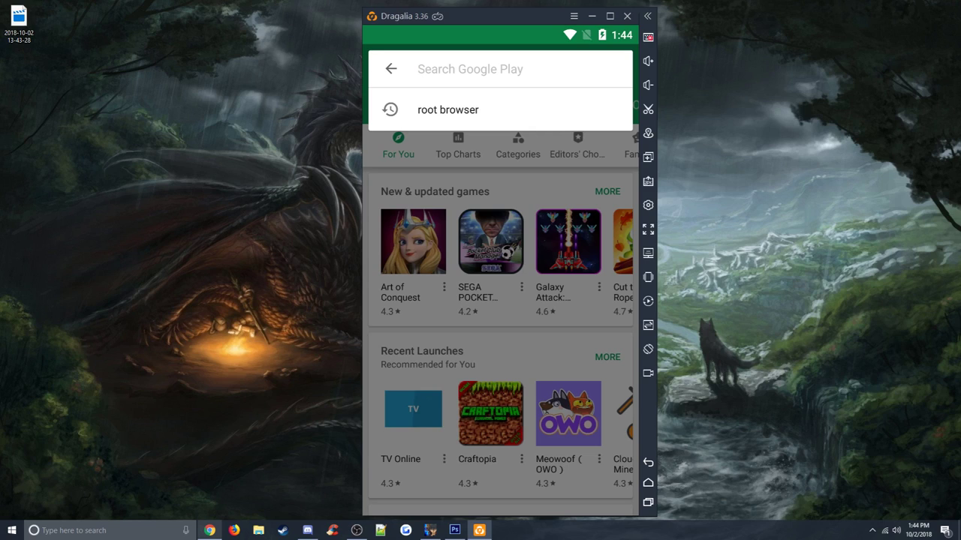
pyautogui.write('rotation')
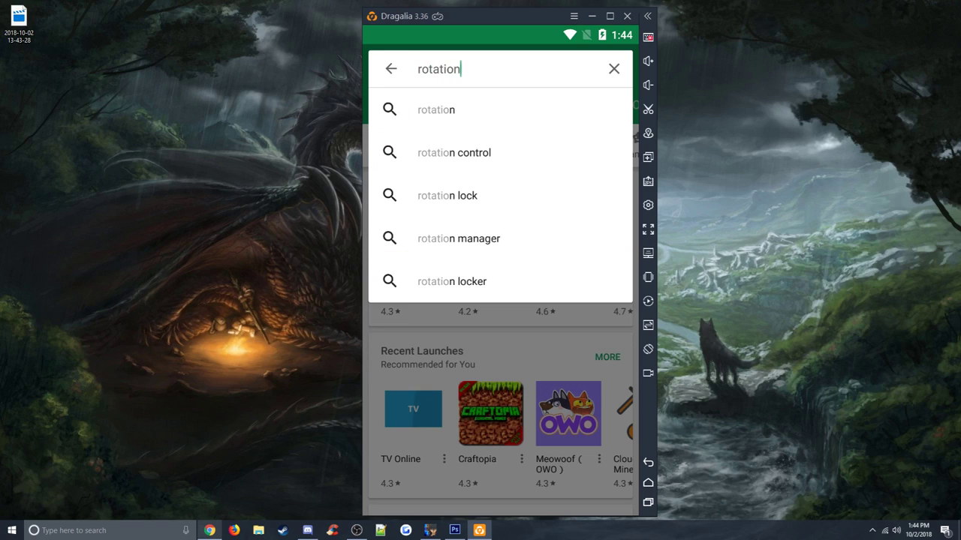
pyautogui.write(' control')
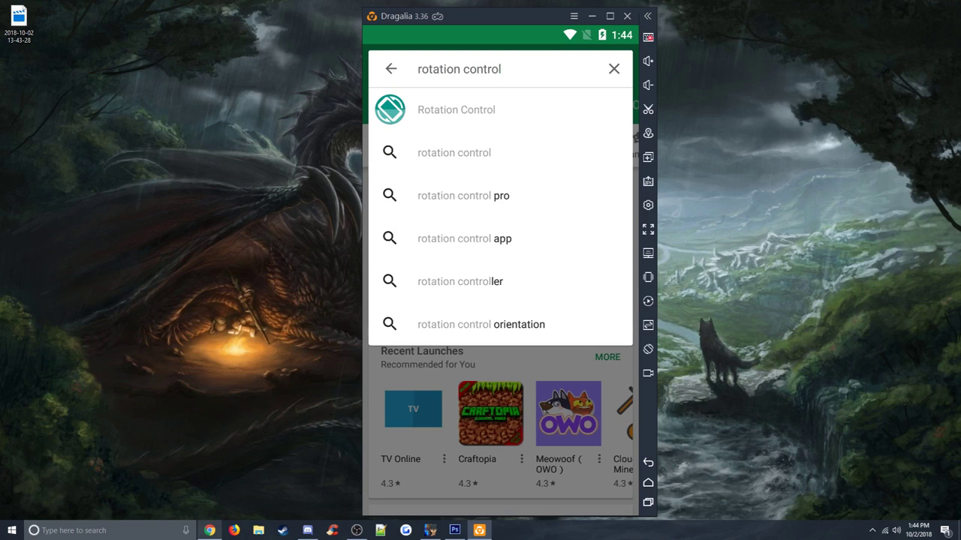
pyautogui.click(455, 110)
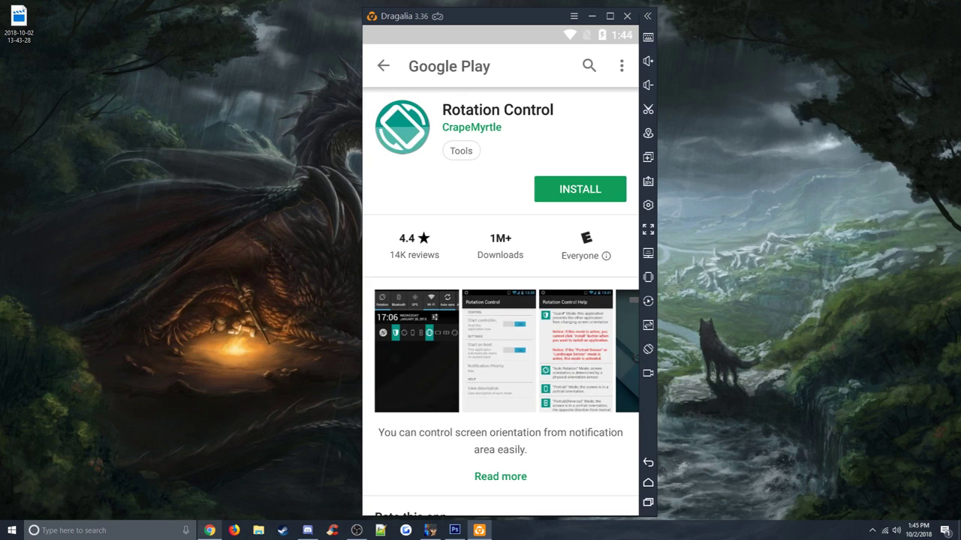
# Install and open Rotation Control, enabling Start controlling rotation and Start on boot
pyautogui.click(580, 189)
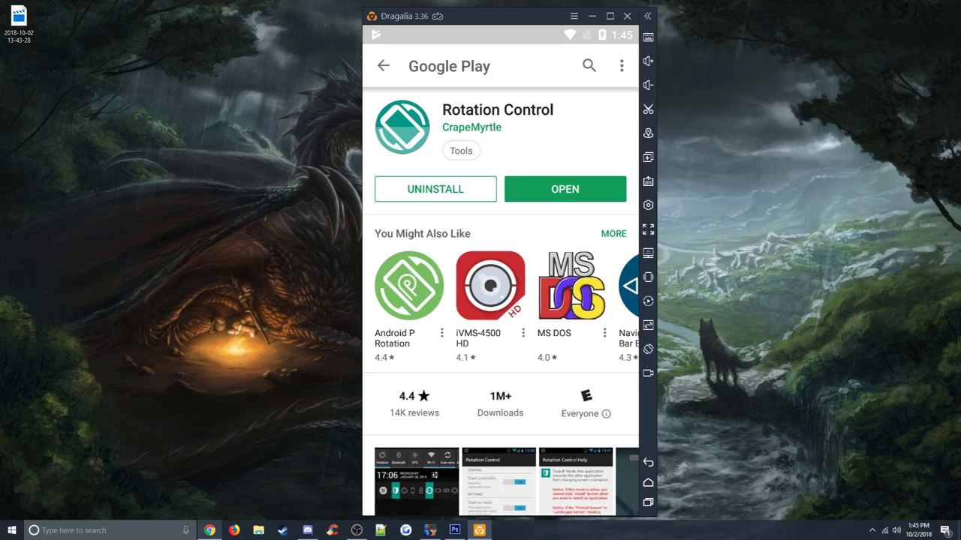
pyautogui.click(579, 189)
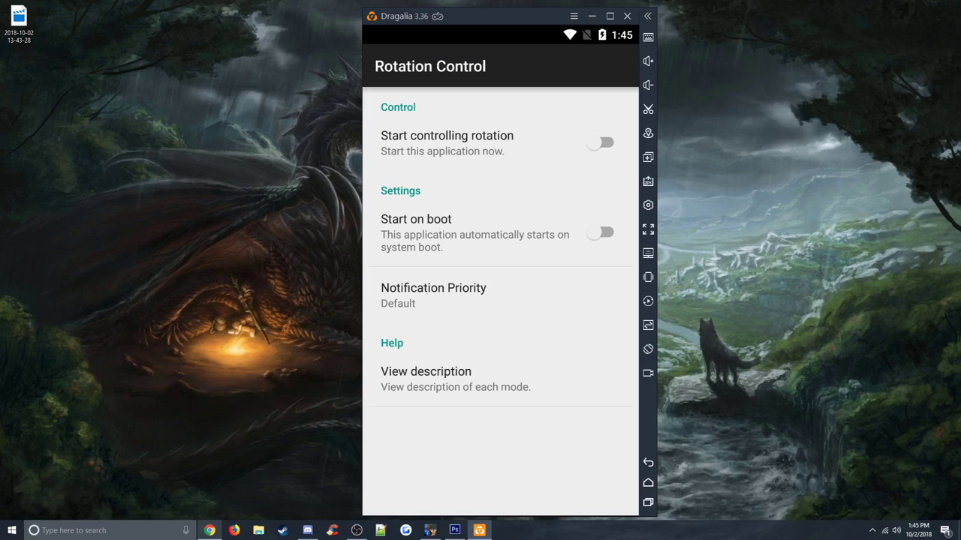
pyautogui.click(601, 143)
pyautogui.click(601, 233)
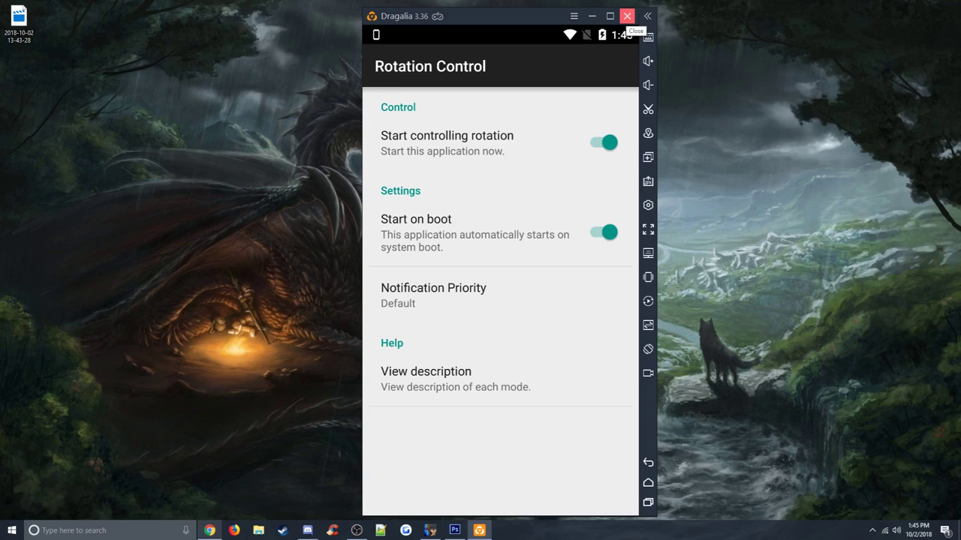
# Restart LDPlayer and leave the Dragalia download screen for the Android home screen
pyautogui.click(627, 16)
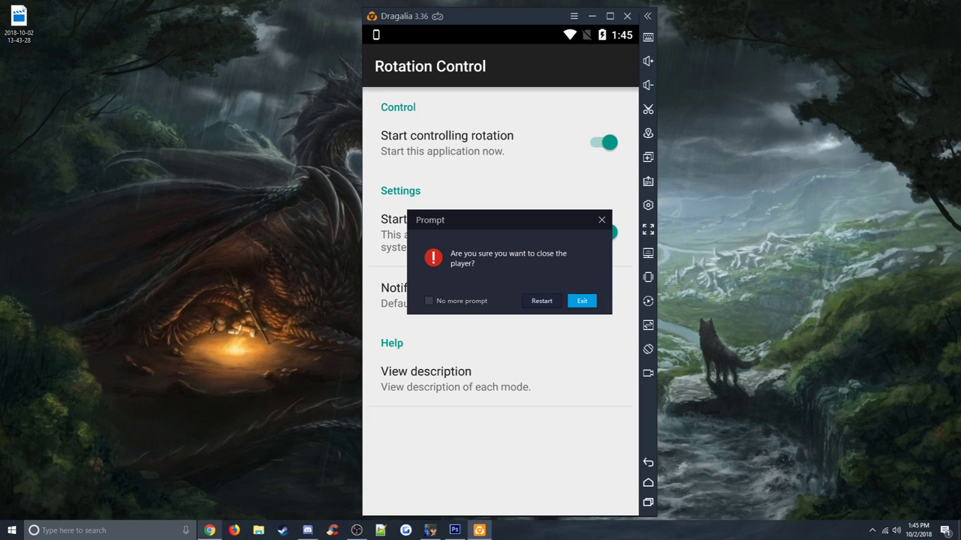
pyautogui.click(582, 301)
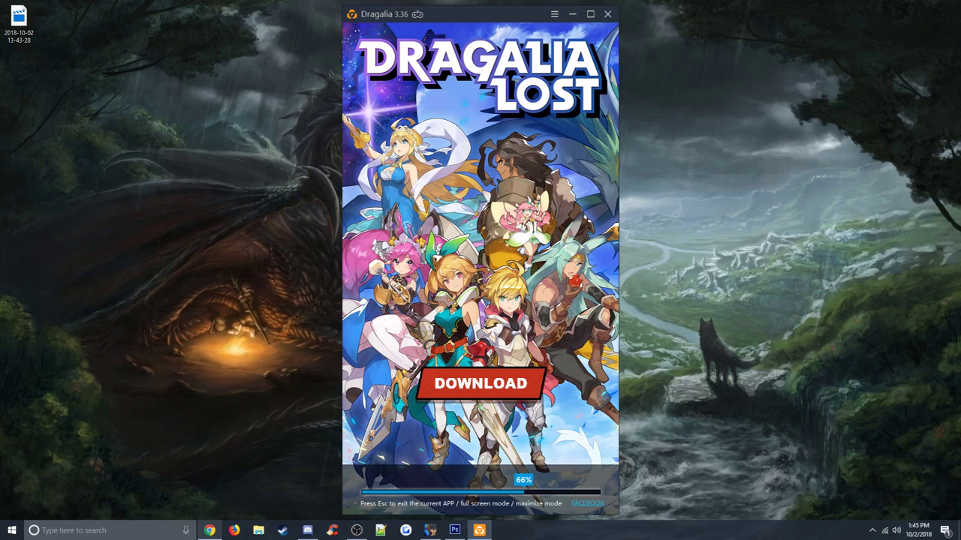
pyautogui.press('Escape')
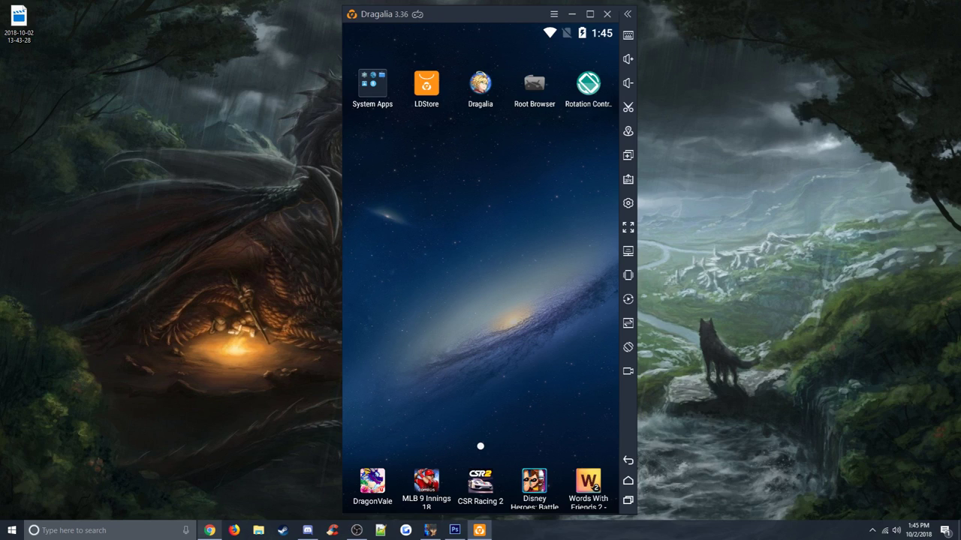
# Launch Dragalia Lost in portrait, check the notification shade, then show recent apps
pyautogui.click(480, 83)
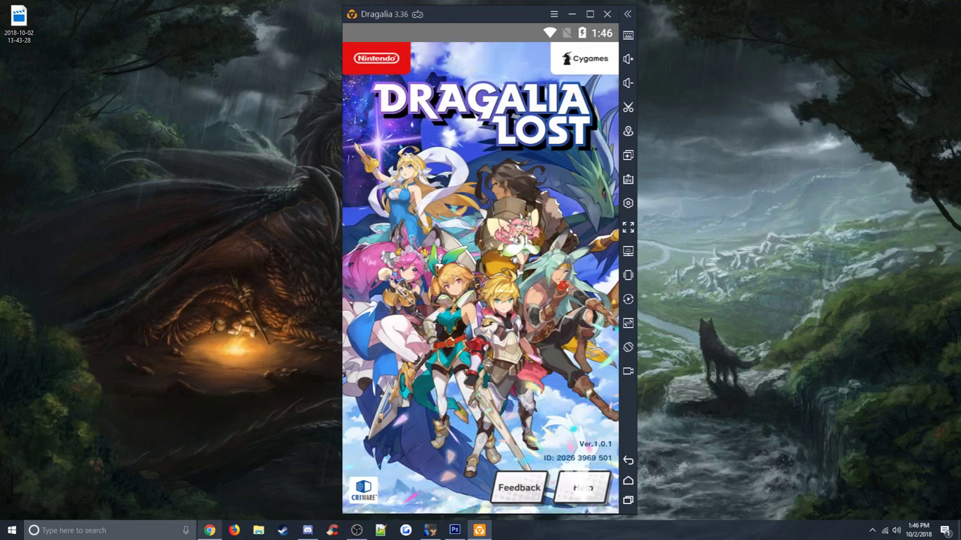
pyautogui.moveTo(480, 33); pyautogui.dragTo(480, 154)
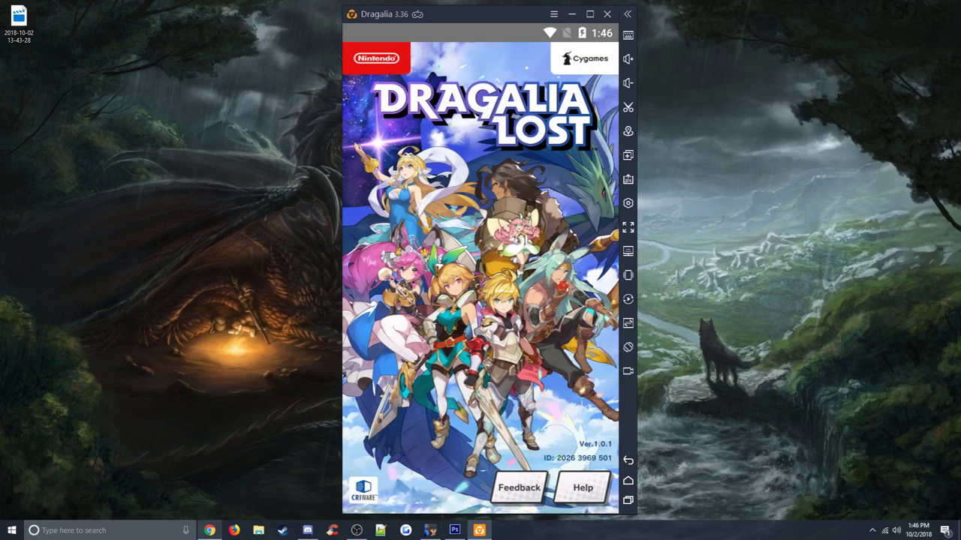
pyautogui.moveTo(480, 26); pyautogui.dragTo(481, 152)
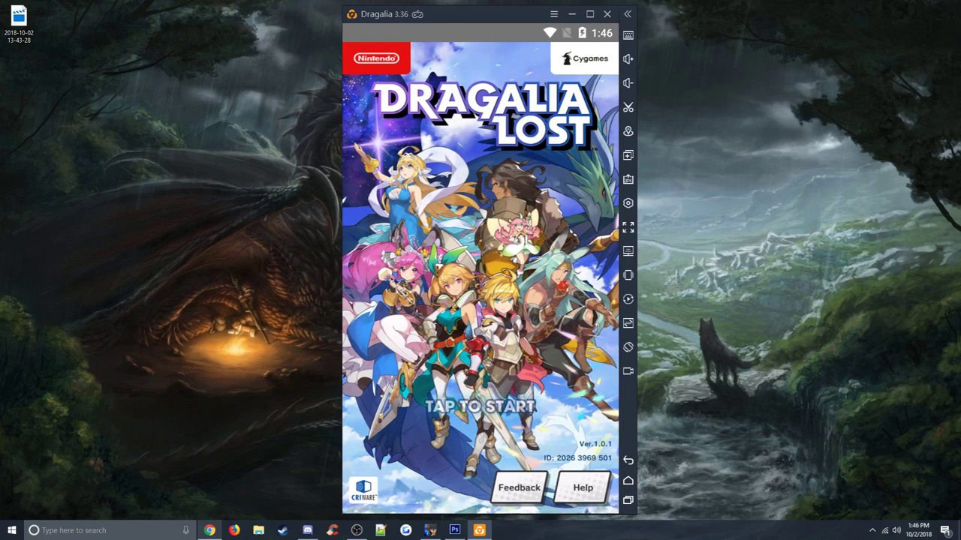
pyautogui.moveTo(481, 33); pyautogui.dragTo(480, 171)
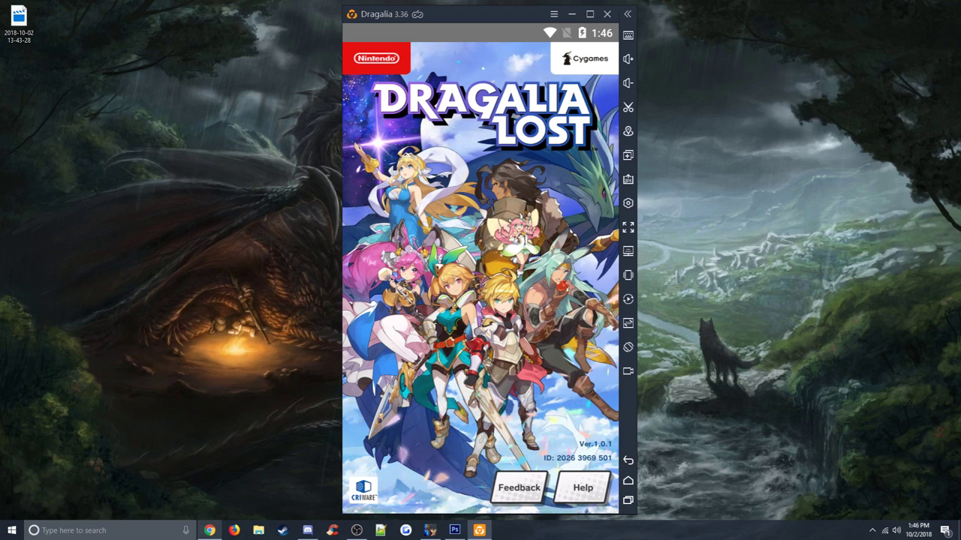
pyautogui.click(627, 500)
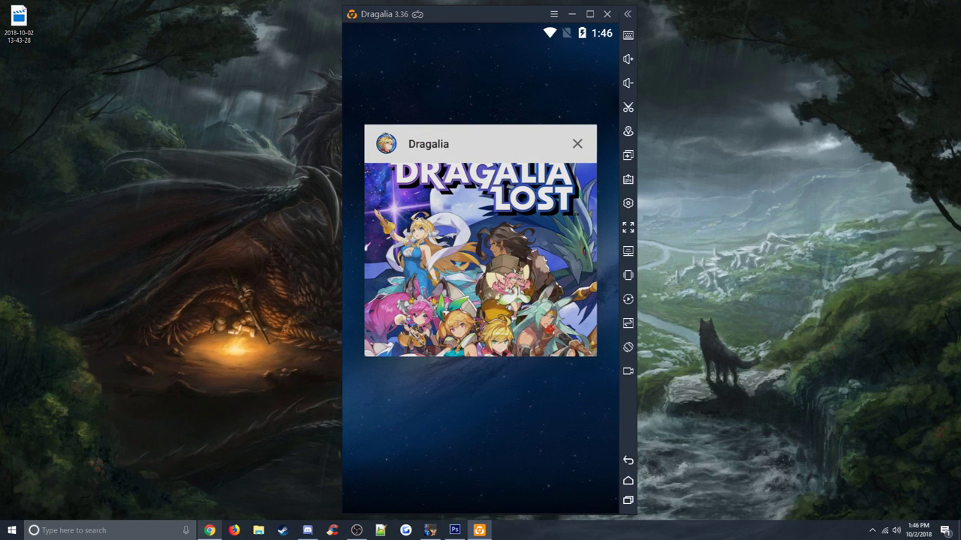
# Close Dragalia, enable rotation control, and force landscape orientation from the notification shade
pyautogui.click(577, 143)
pyautogui.click(589, 83)
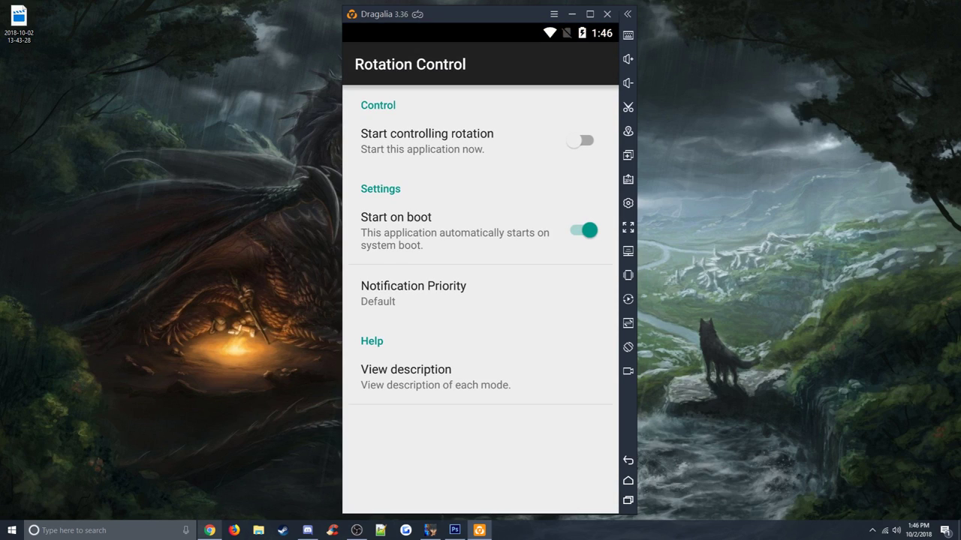
pyautogui.click(465, 141)
pyautogui.click(627, 460)
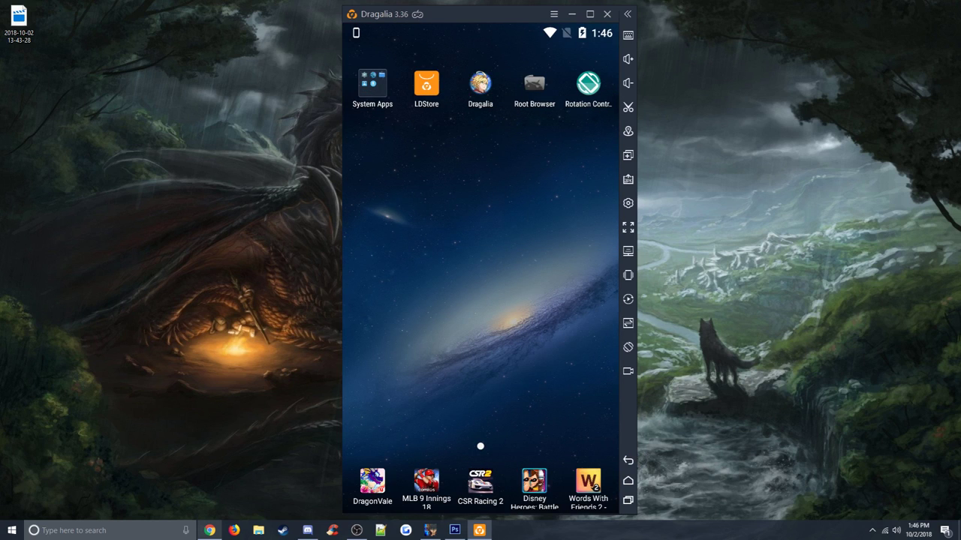
pyautogui.moveTo(481, 30); pyautogui.dragTo(481, 240)
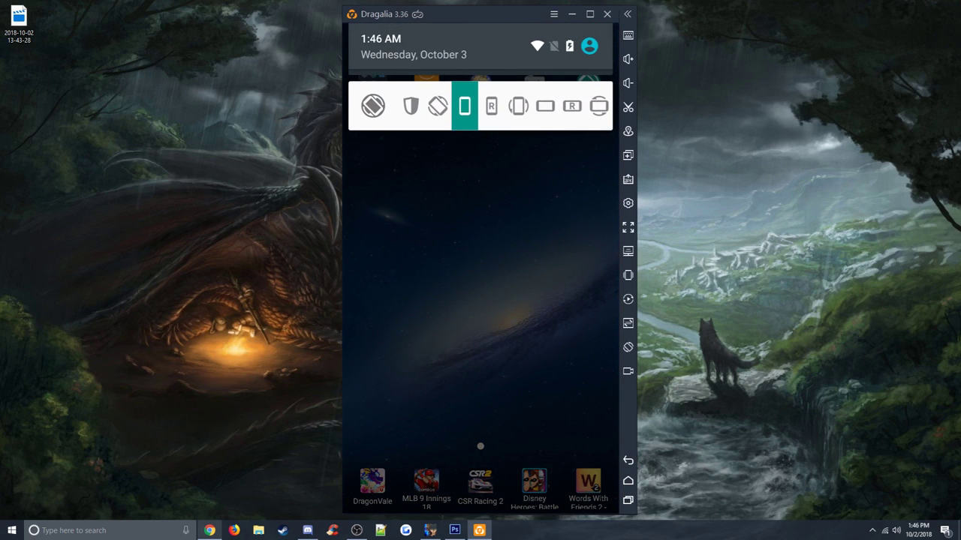
pyautogui.click(544, 106)
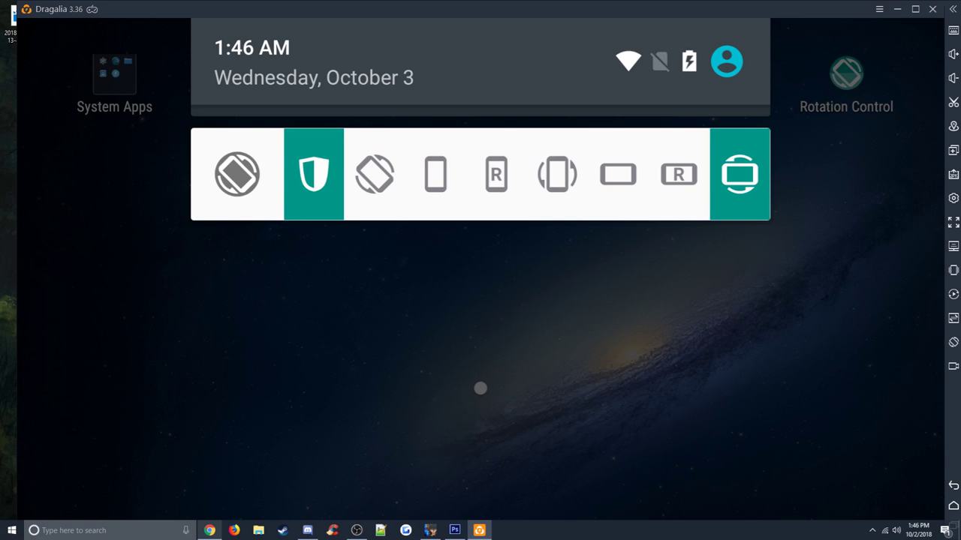
# Dismiss the shade, maximize the LDPlayer window, and relaunch Dragalia Lost in landscape
pyautogui.click(480, 388)
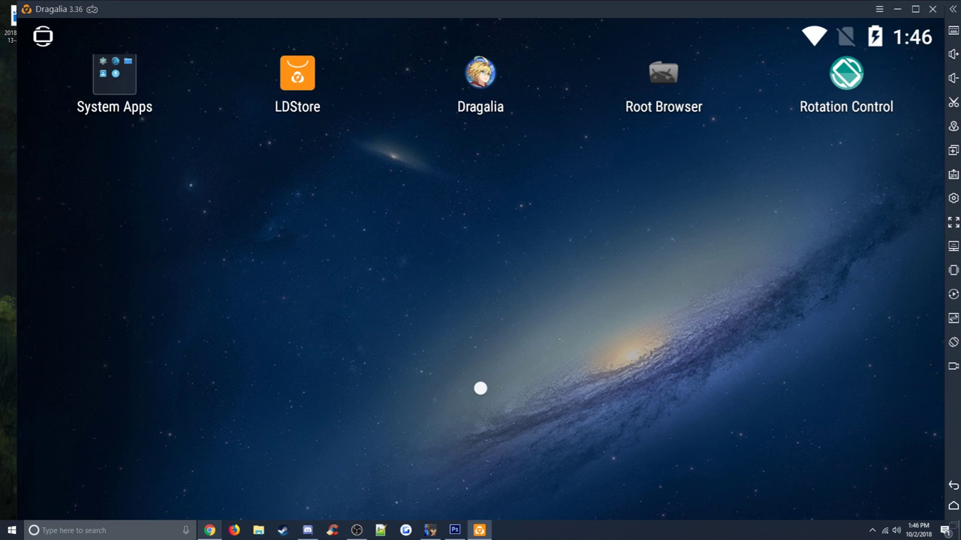
pyautogui.click(915, 9)
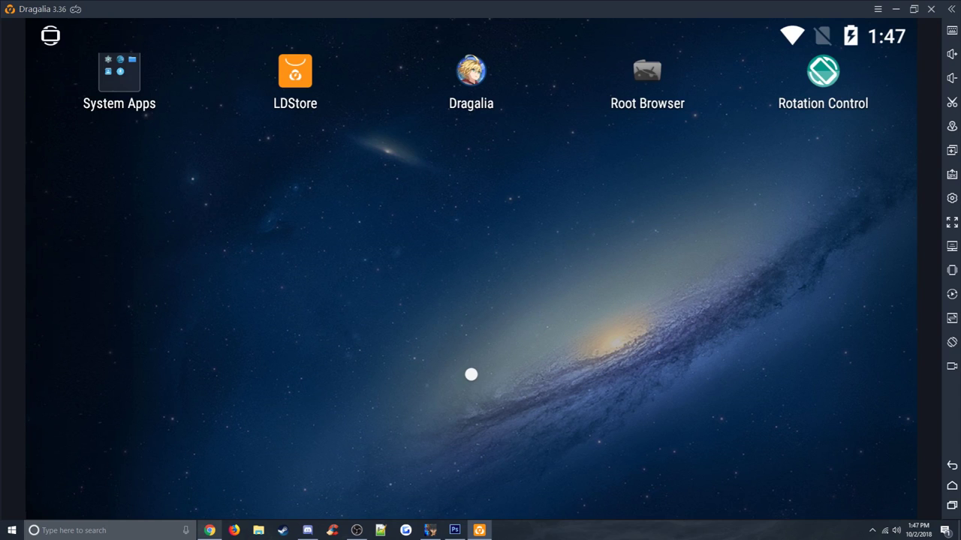
pyautogui.click(470, 71)
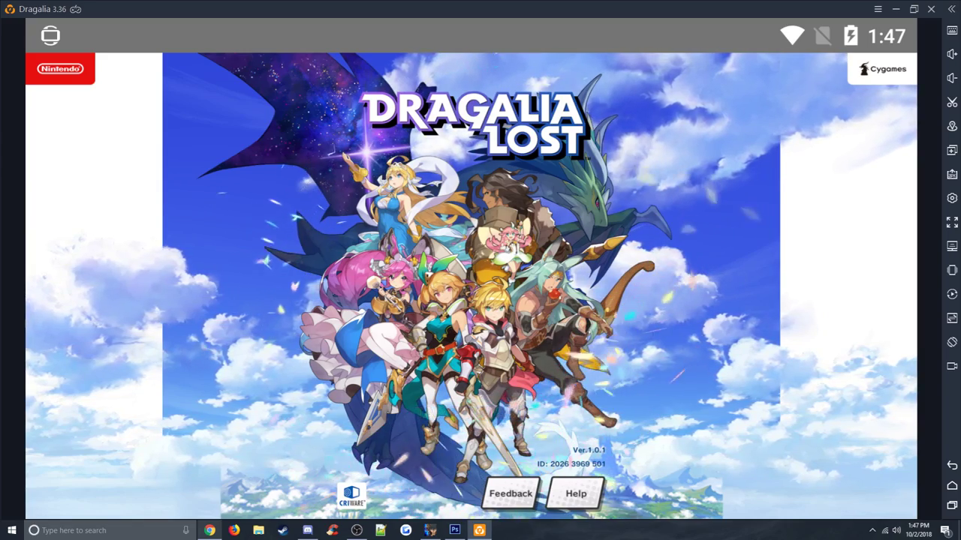
# Tap TAP TO START on the Dragalia title screen to load the home menu
pyautogui.click(464, 413)
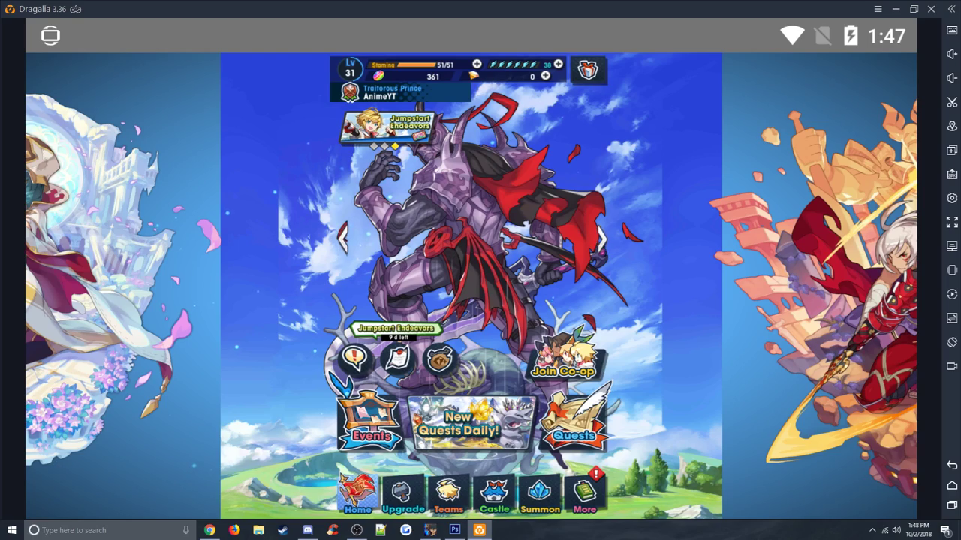
# Open Event Quests, choose Avenue to Fortune: Expert, and proceed with No Helper
pyautogui.click(365, 417)
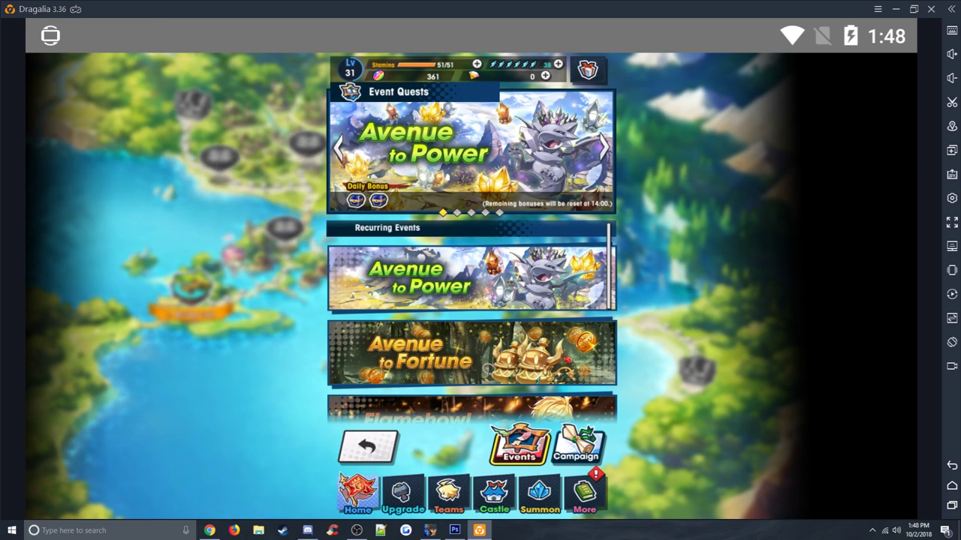
pyautogui.click(472, 352)
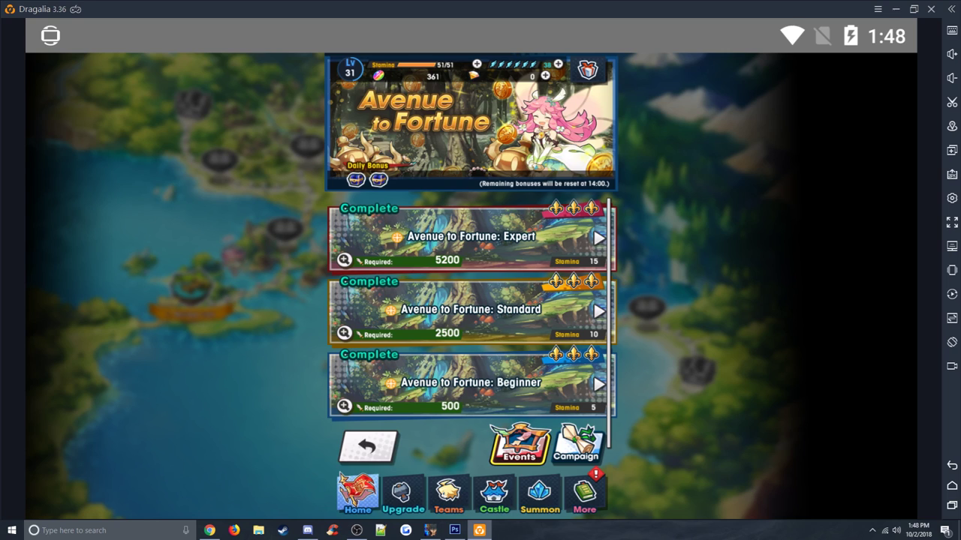
pyautogui.click(471, 237)
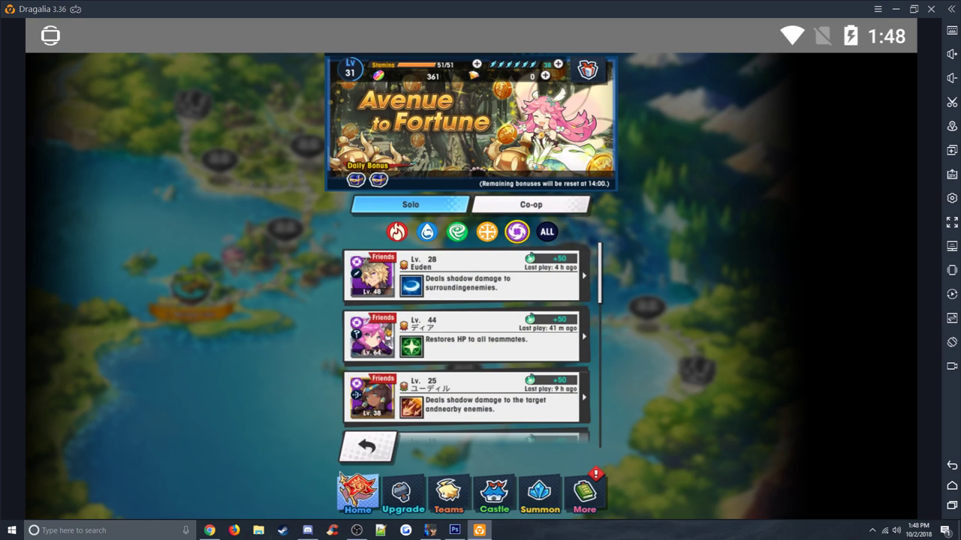
pyautogui.click(486, 231)
pyautogui.click(460, 404)
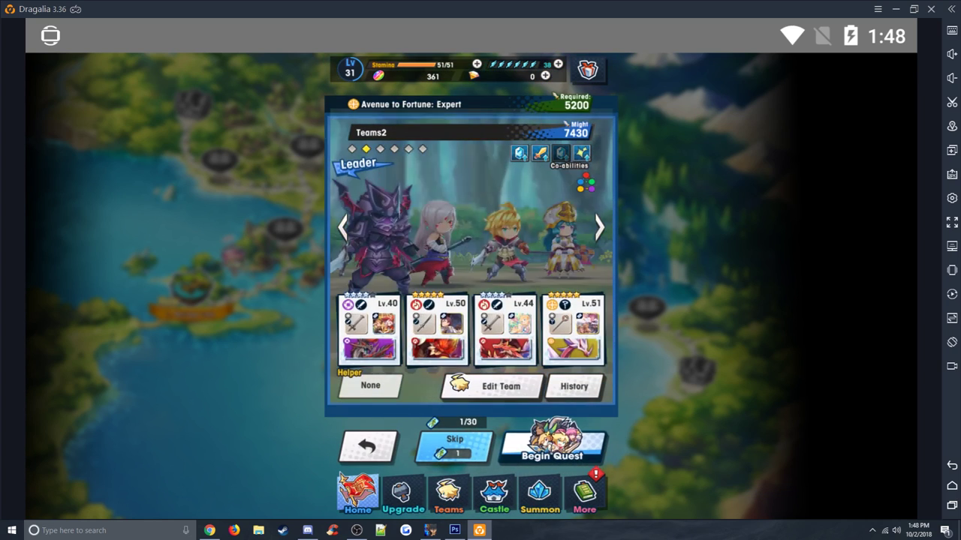
# Begin the Avenue to Fortune: Expert quest with Teams2 and no helper
pyautogui.click(553, 448)
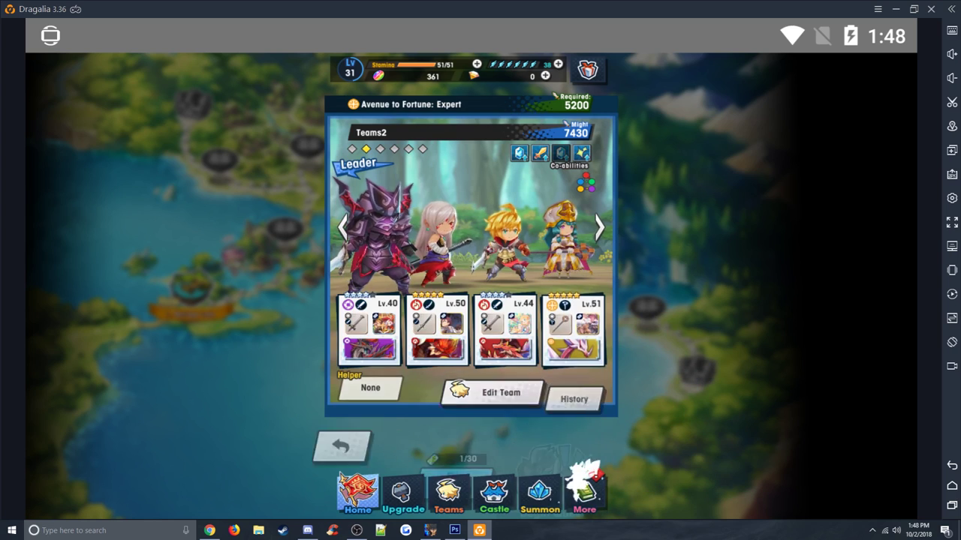